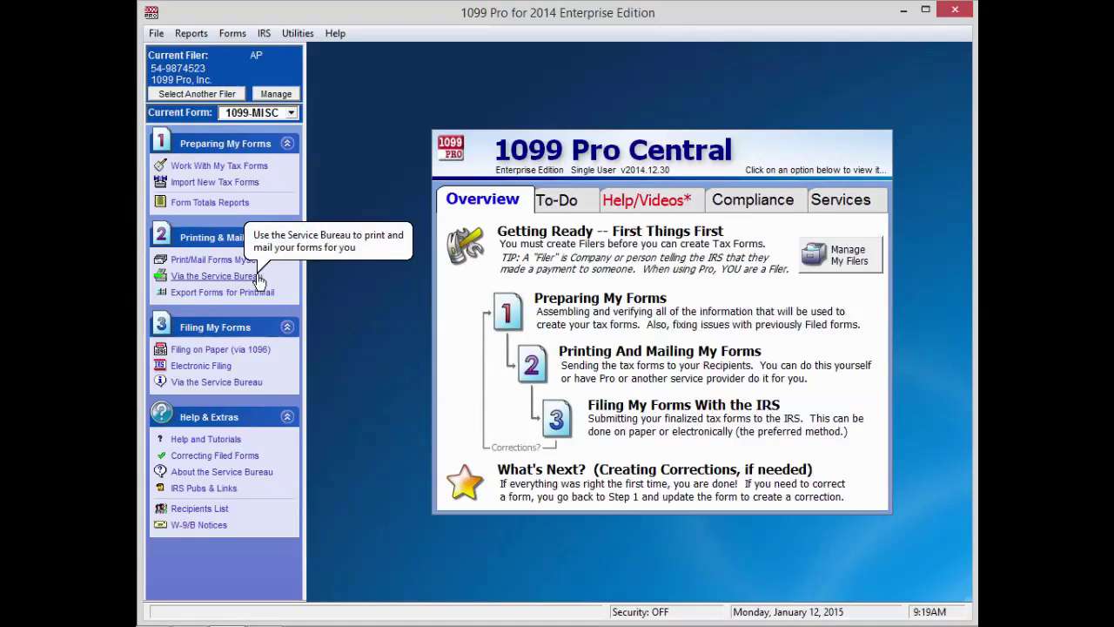
# Start a Service Bureau Printing & Mailing upload and confirm the program is up to date.
pyautogui.click(258, 277)
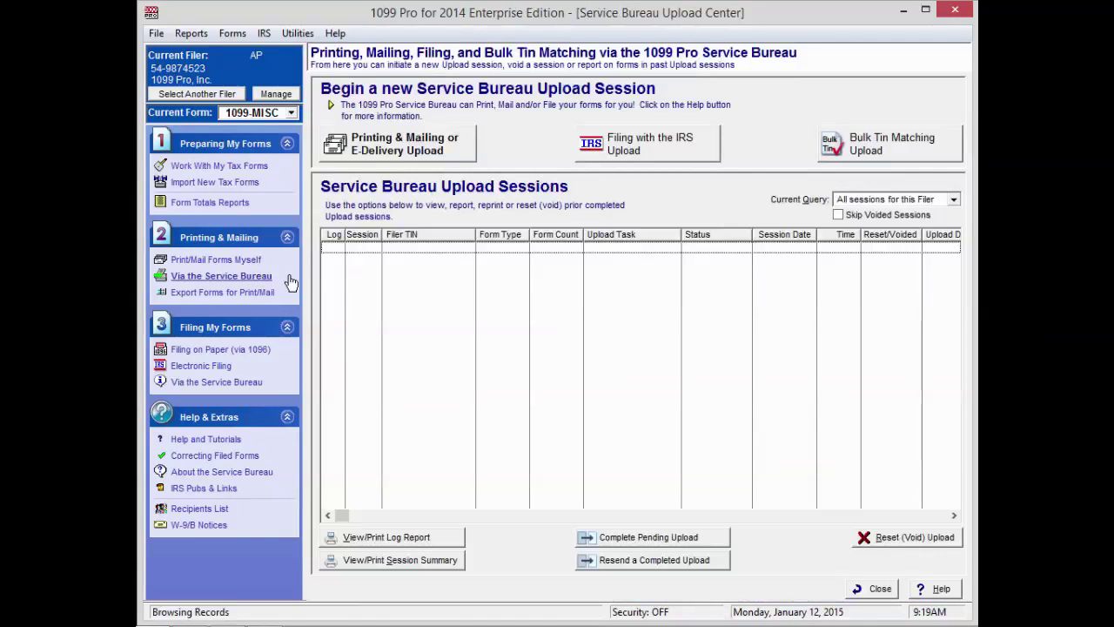
pyautogui.click(415, 148)
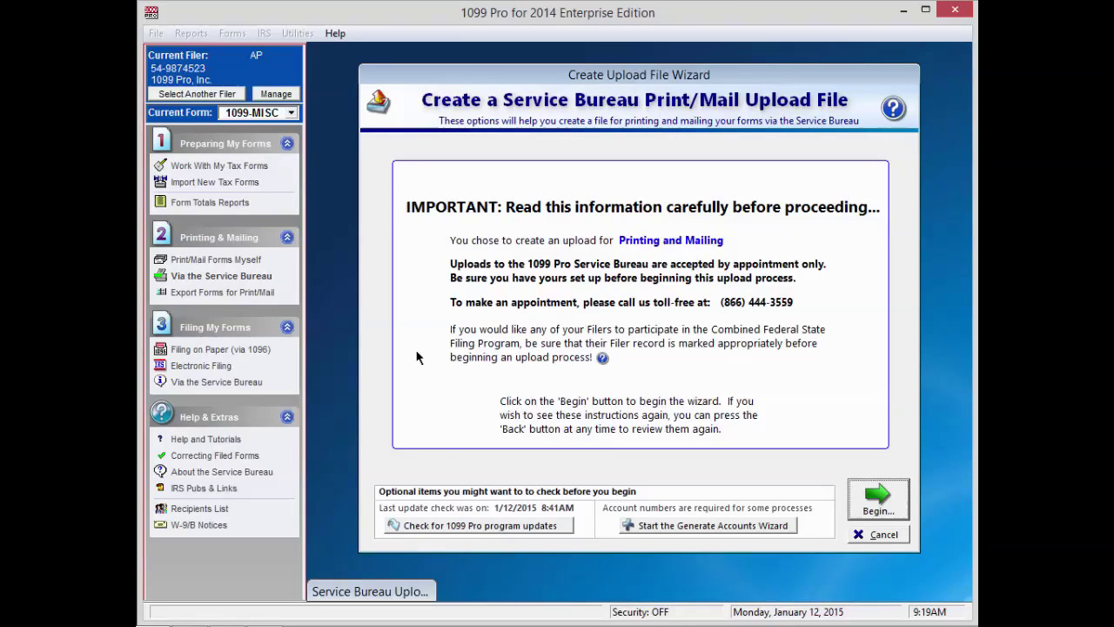
pyautogui.click(464, 527)
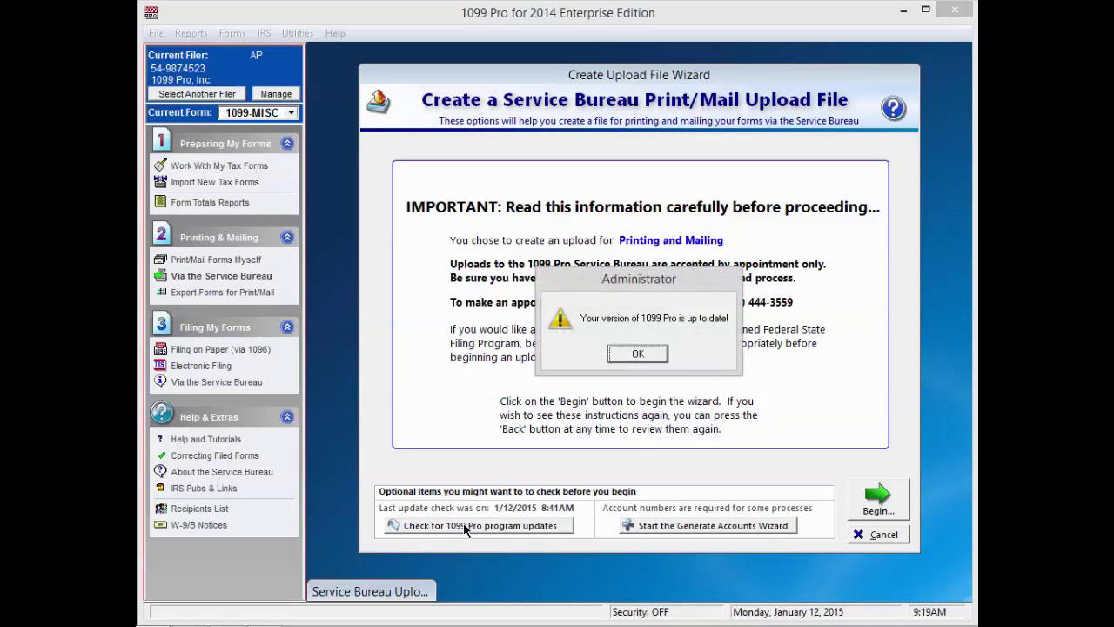
pyautogui.click(635, 354)
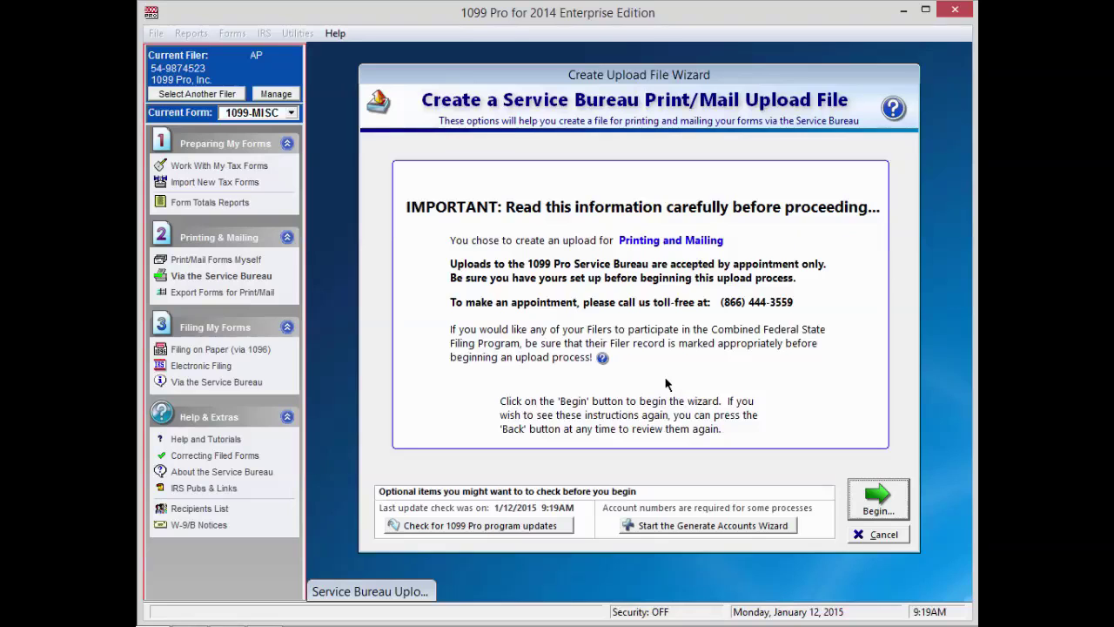
# Generate account numbers for ALL forms of ALL filers; all 12 forms are already numbered.
pyautogui.click(714, 531)
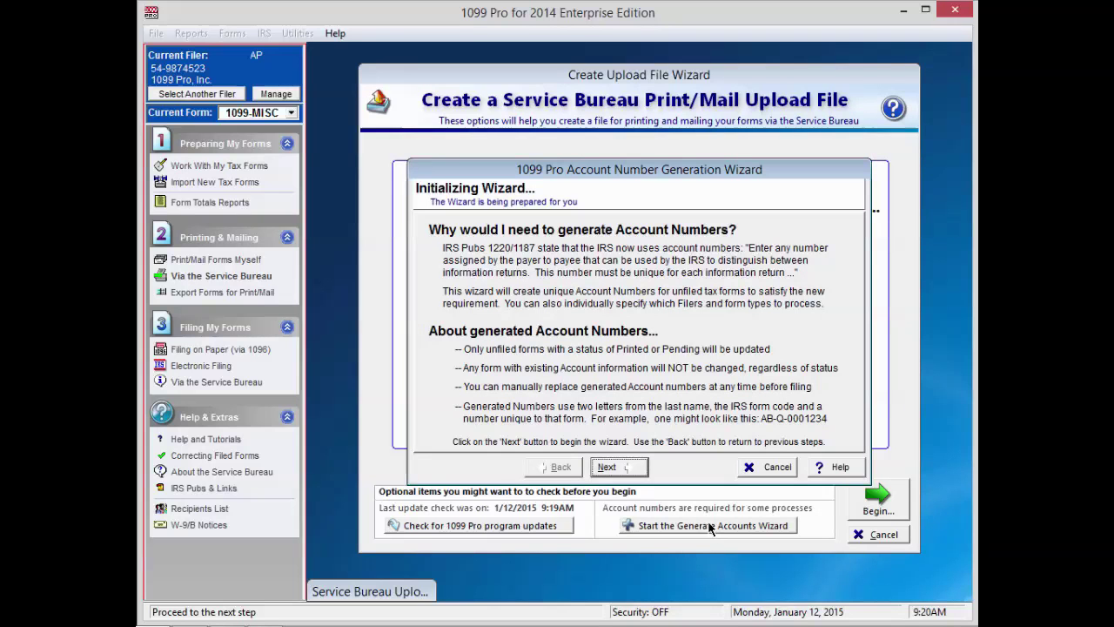
pyautogui.click(618, 468)
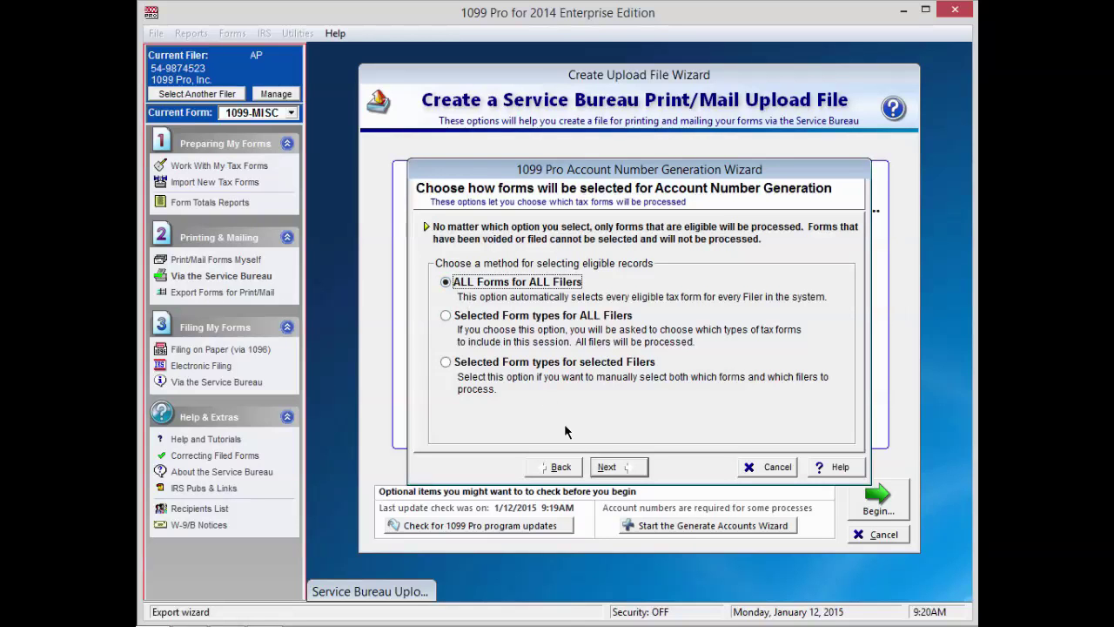
pyautogui.click(607, 467)
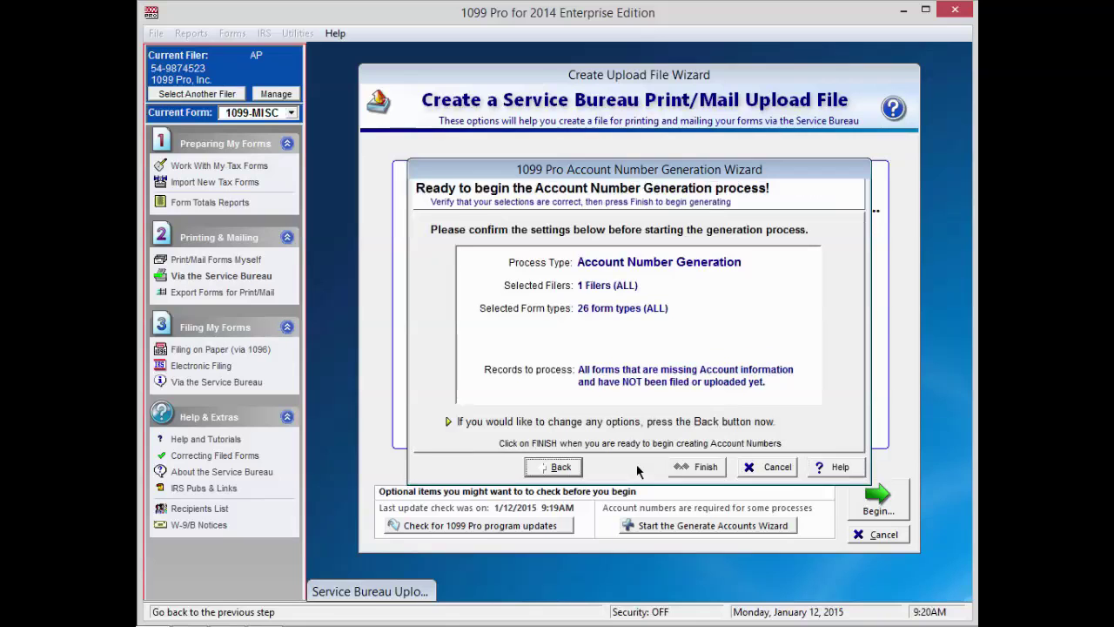
pyautogui.click(694, 467)
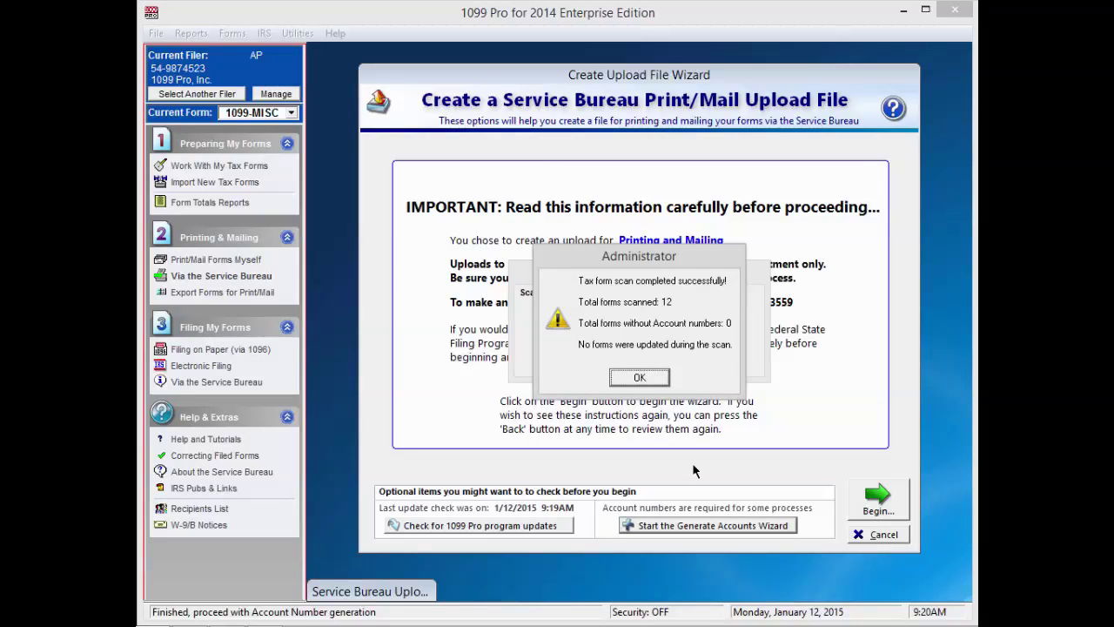
pyautogui.click(641, 378)
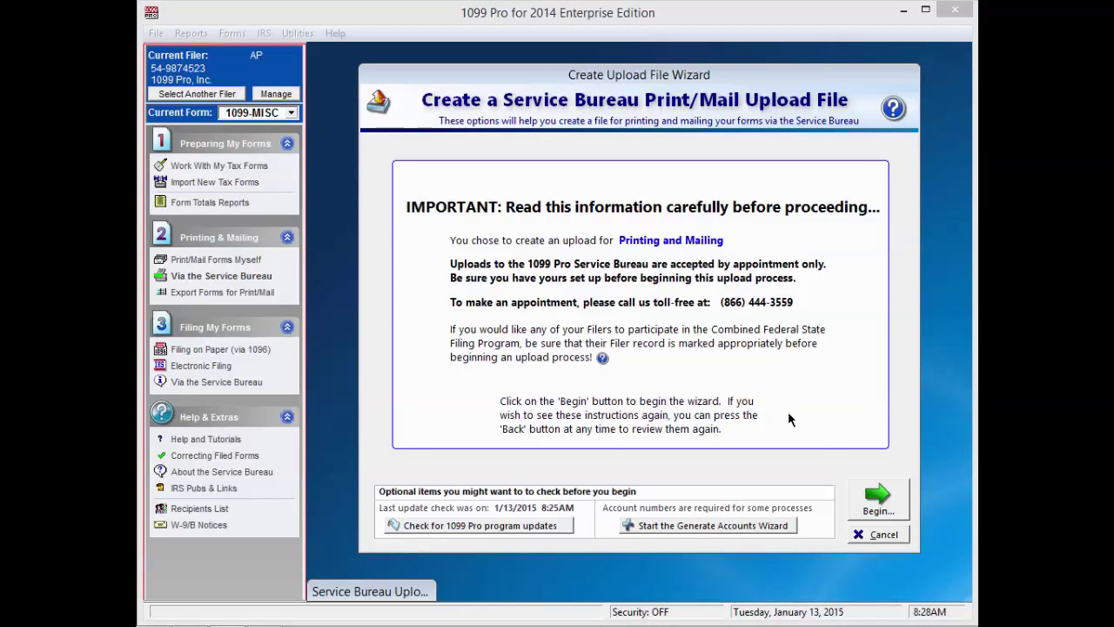
# Begin the Create Upload File Wizard to reach its print/mail options page.
pyautogui.click(877, 496)
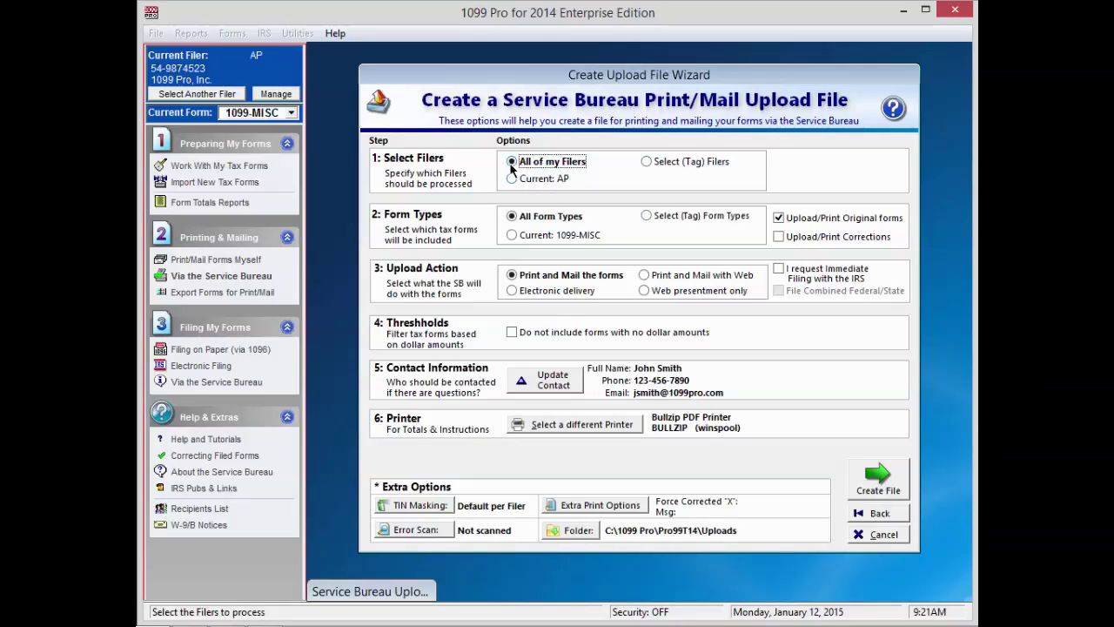
# Choose All Form Types and Print and Mail the forms for the upload.
pyautogui.click(511, 217)
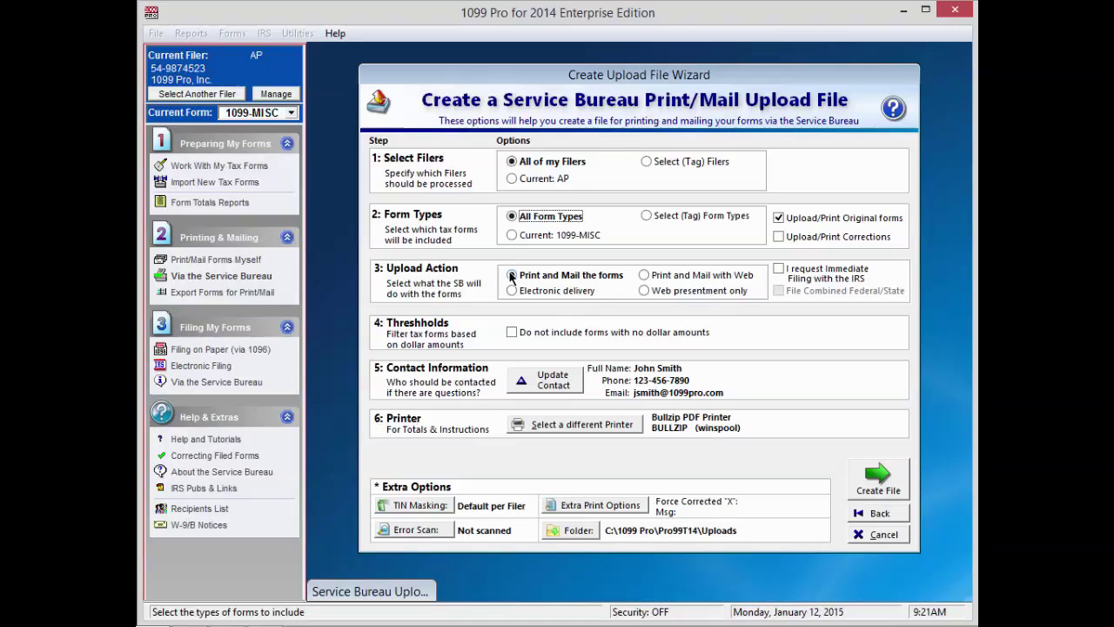
pyautogui.click(511, 276)
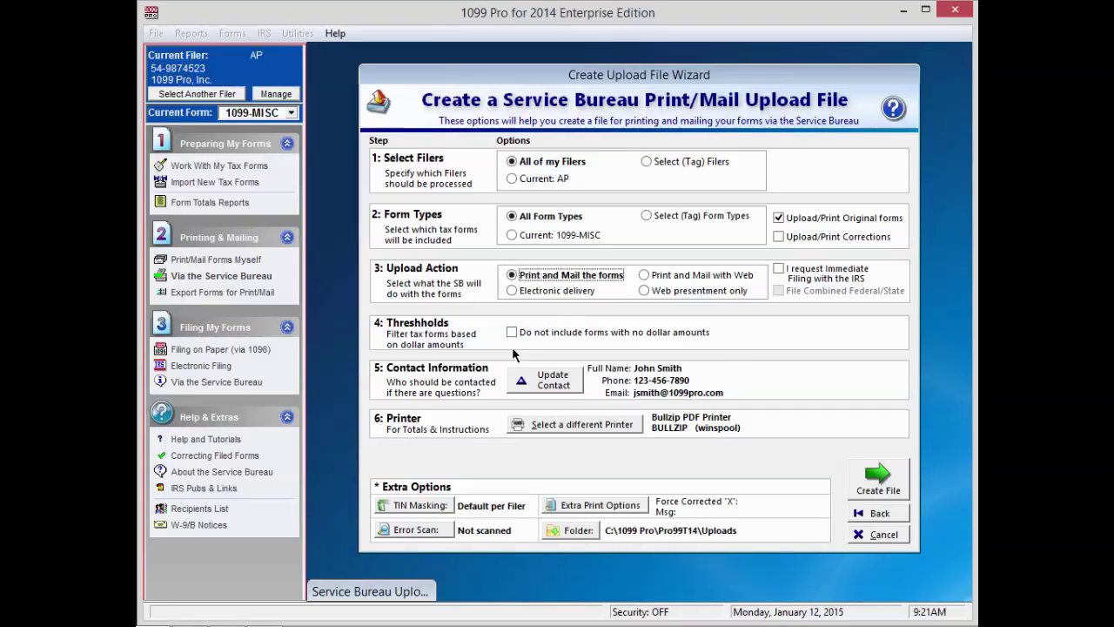
pyautogui.click(546, 386)
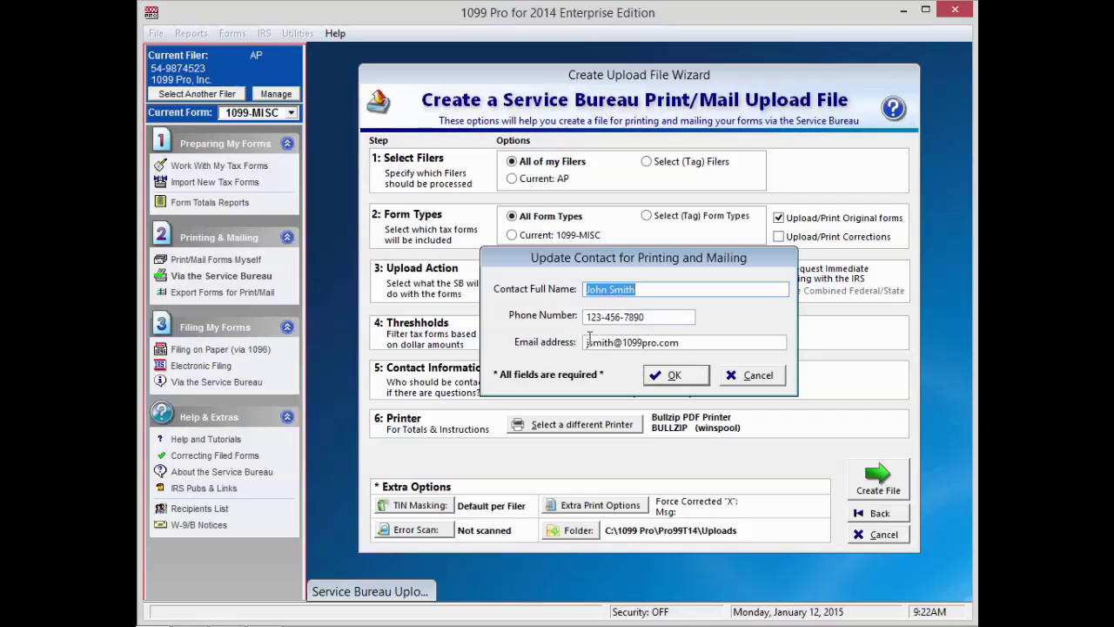
pyautogui.click(678, 375)
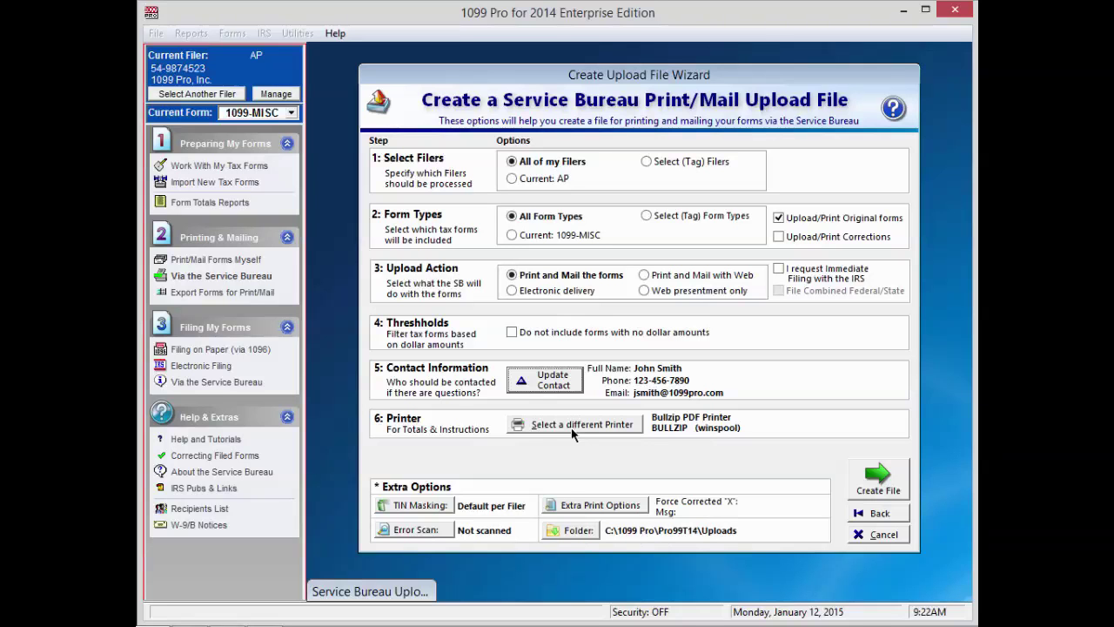
# Bring up the TIN Masking options under Extra Options.
pyautogui.click(435, 510)
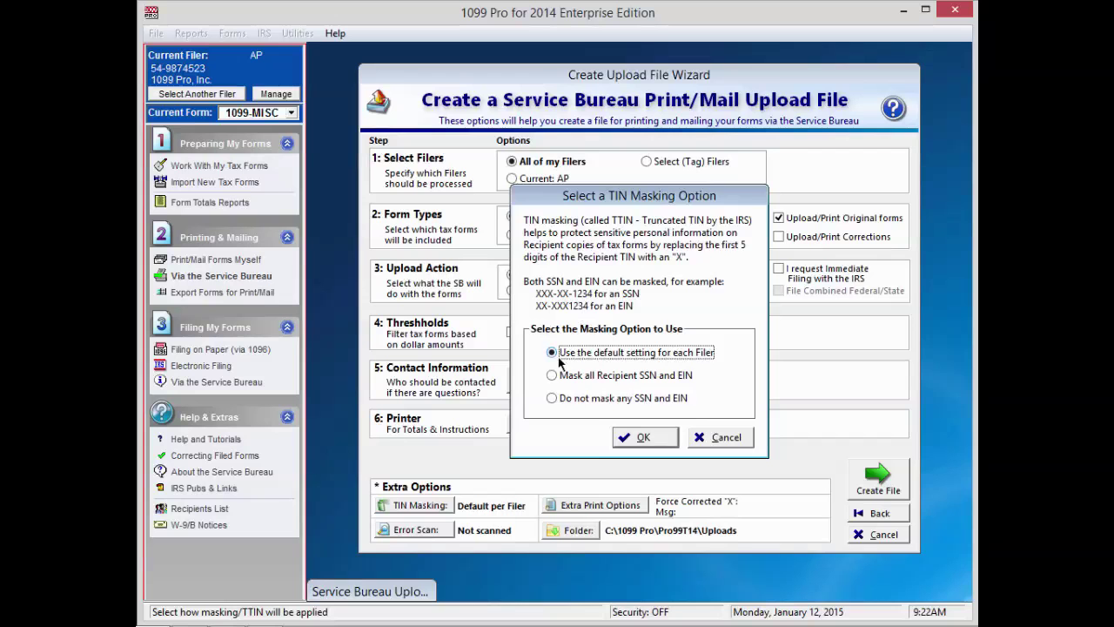
# Keep each filer's default TIN masking and run an error scan that reports "Forms okay!".
pyautogui.click(644, 437)
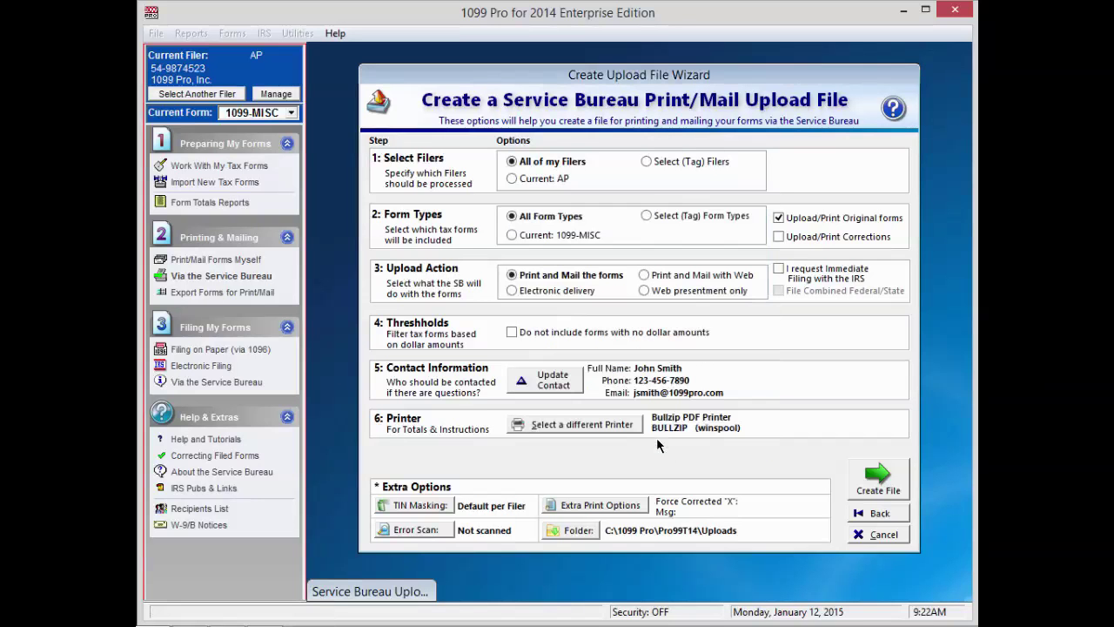
pyautogui.click(434, 538)
pyautogui.click(588, 339)
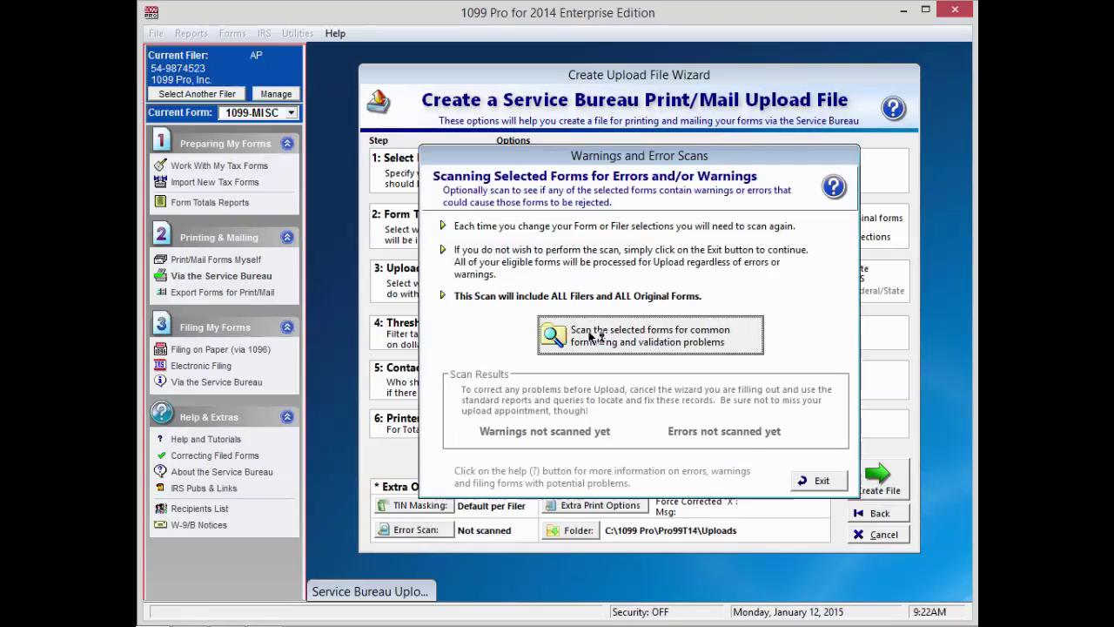
pyautogui.click(819, 480)
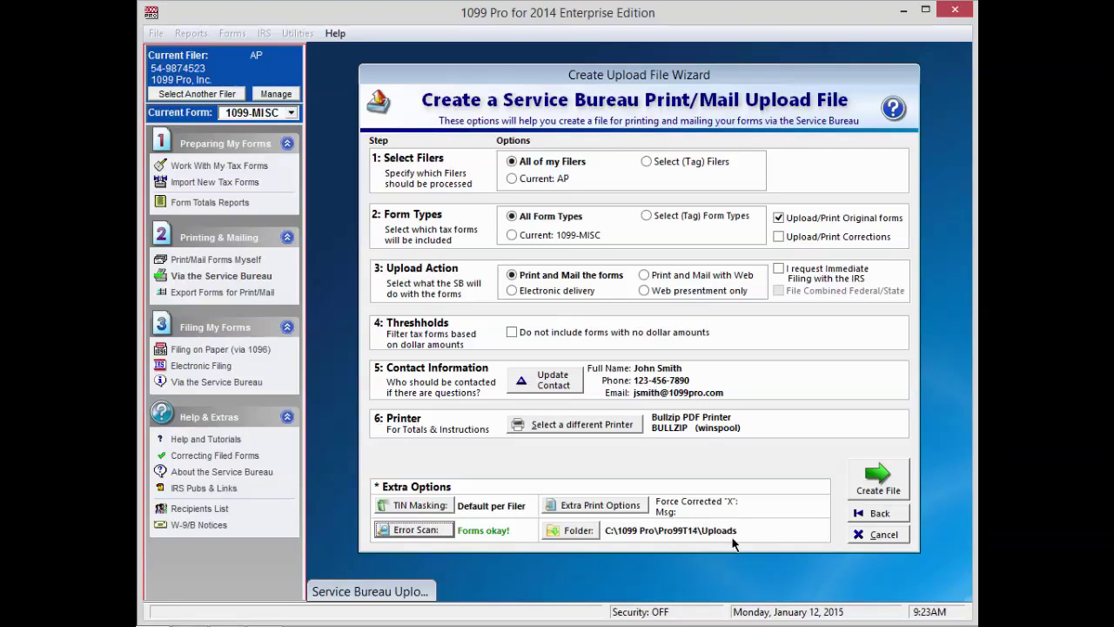
# Create Upload Session 1's file and bring up the 12-form processing certification.
pyautogui.click(881, 479)
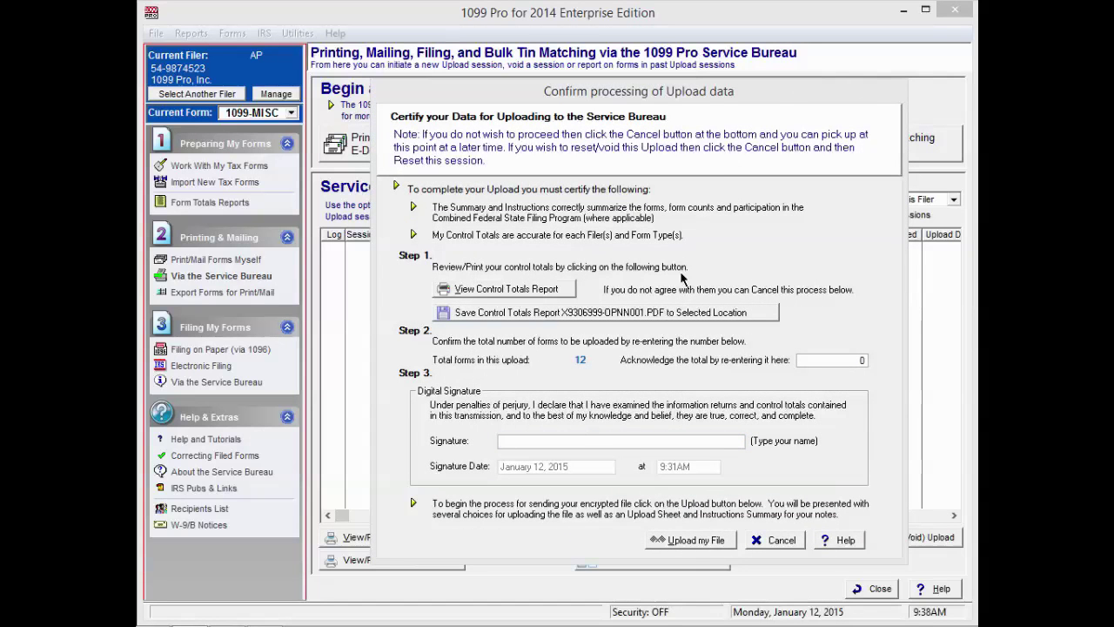
pyautogui.click(562, 291)
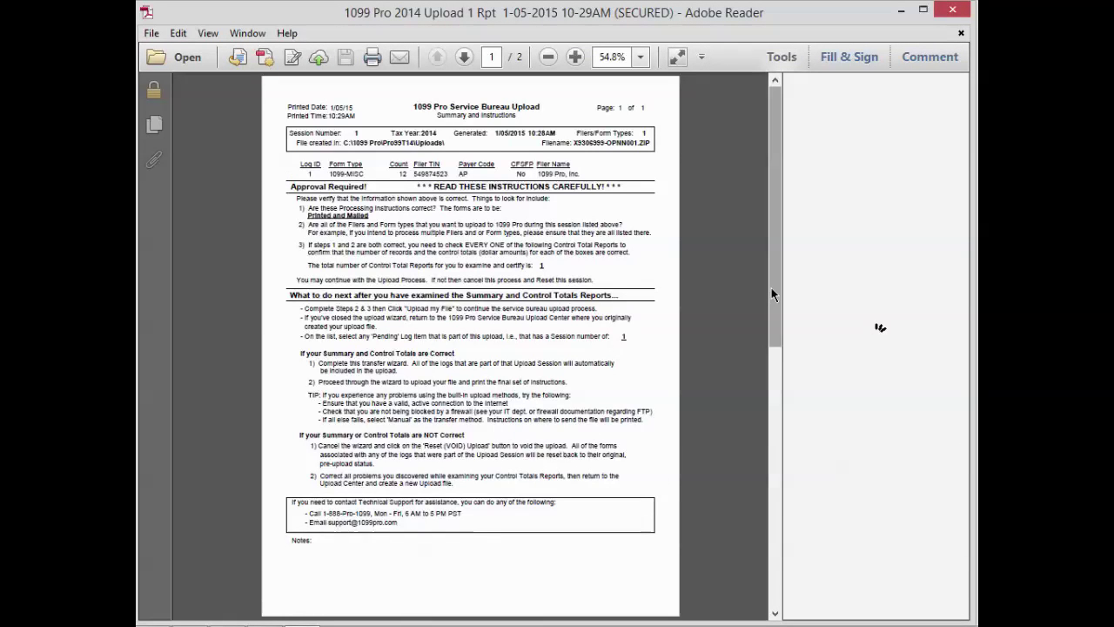
pyautogui.moveTo(771, 329); pyautogui.dragTo(765, 496)
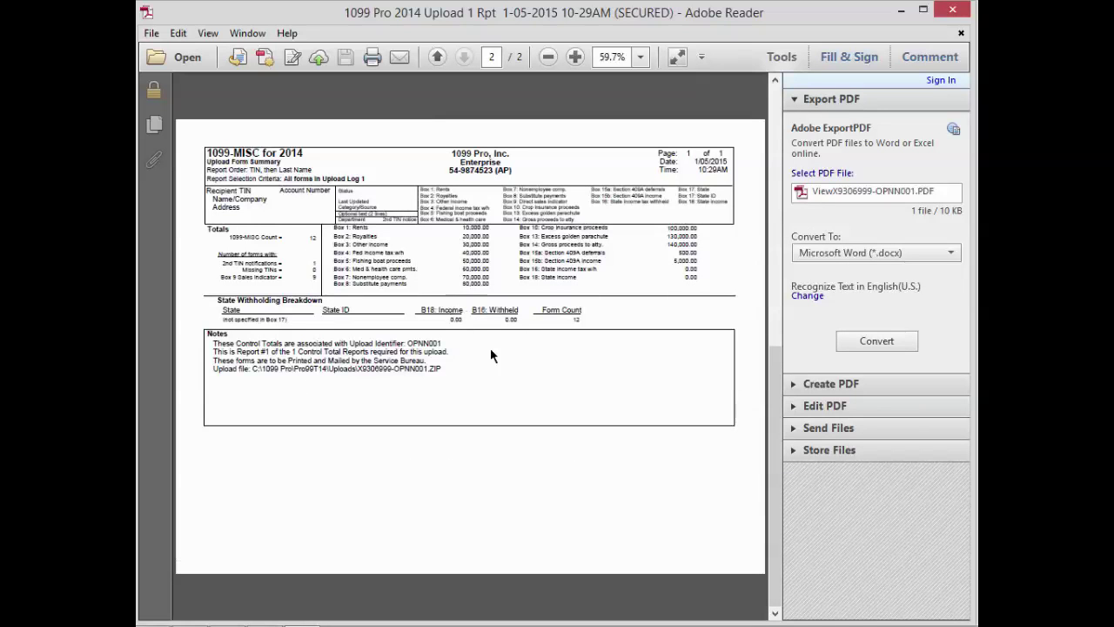
pyautogui.click(953, 9)
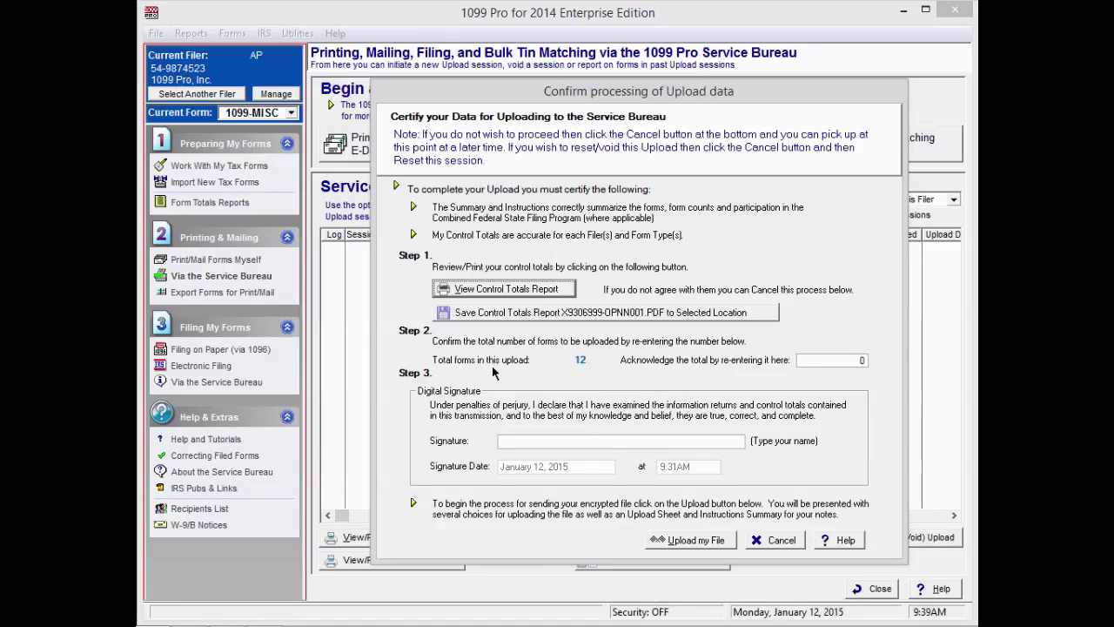
# Acknowledge the total of 12 forms, sign with the contact's name, and upload the file.
pyautogui.click(853, 359)
pyautogui.write('1')
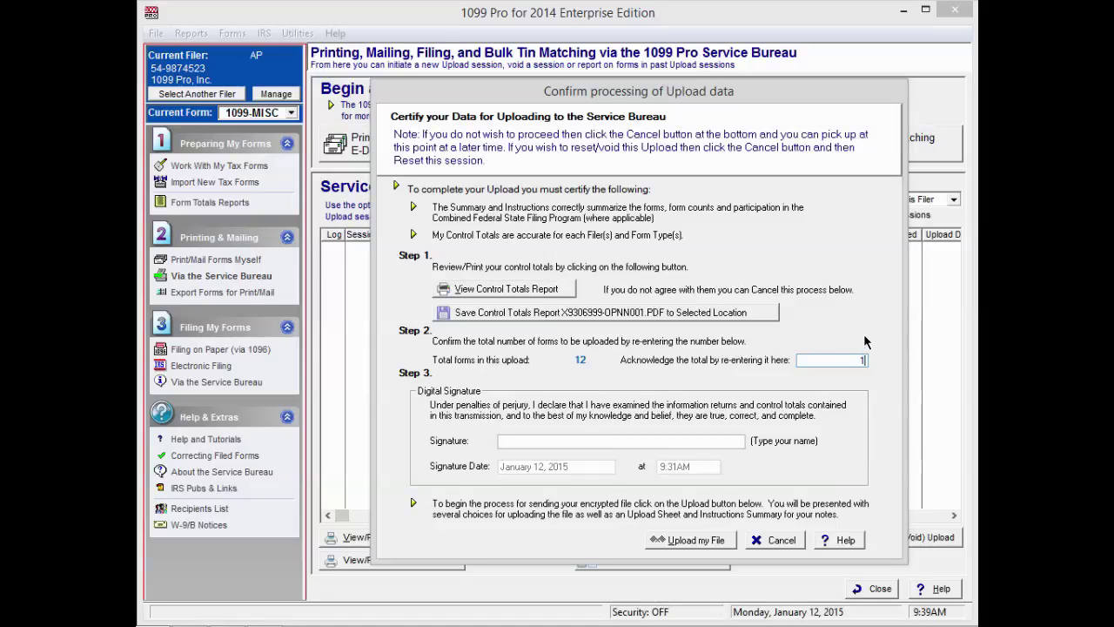
pyautogui.write('2')
pyautogui.click(545, 438)
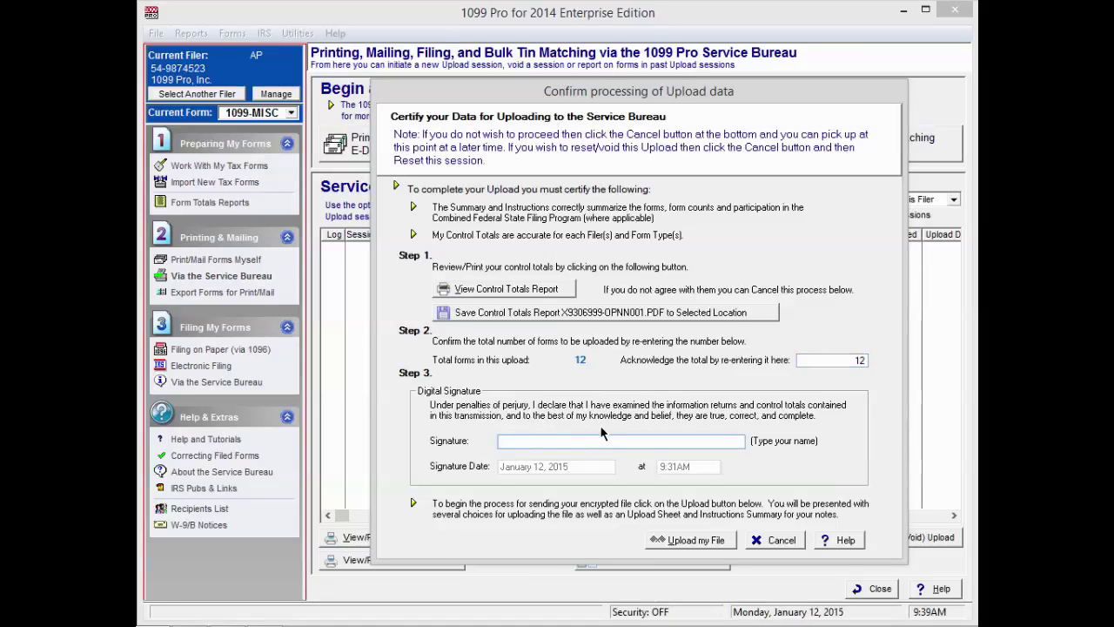
pyautogui.write('John Smith')
pyautogui.click(706, 541)
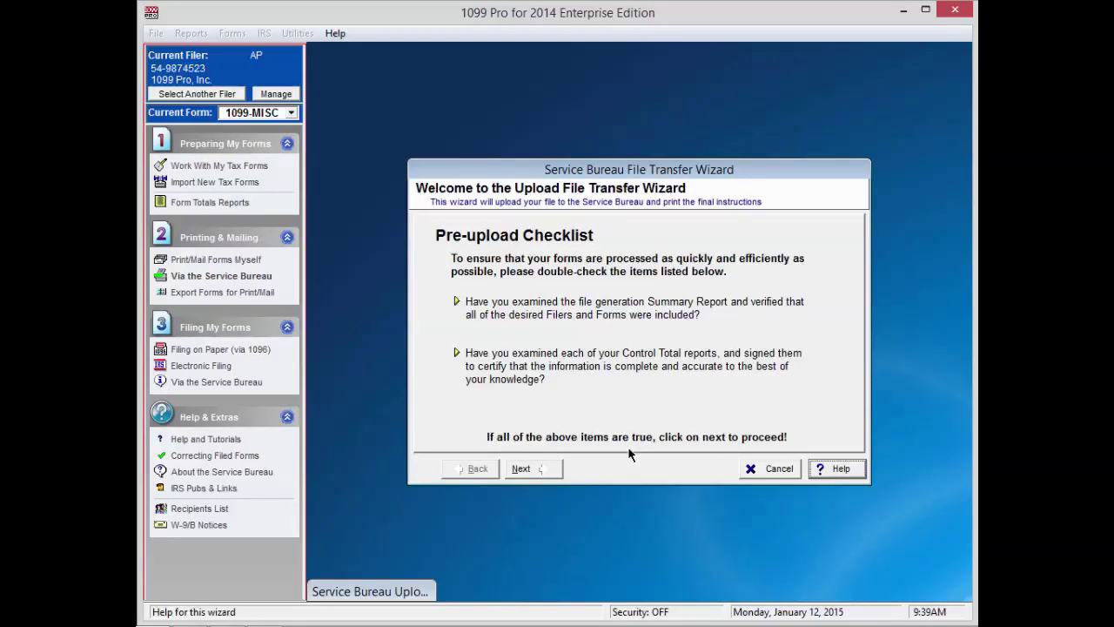
# Pass the pre-upload checklist and keep built-in HTTPS secure transfer for file X9306999-OPNN001.ZIP.
pyautogui.click(537, 470)
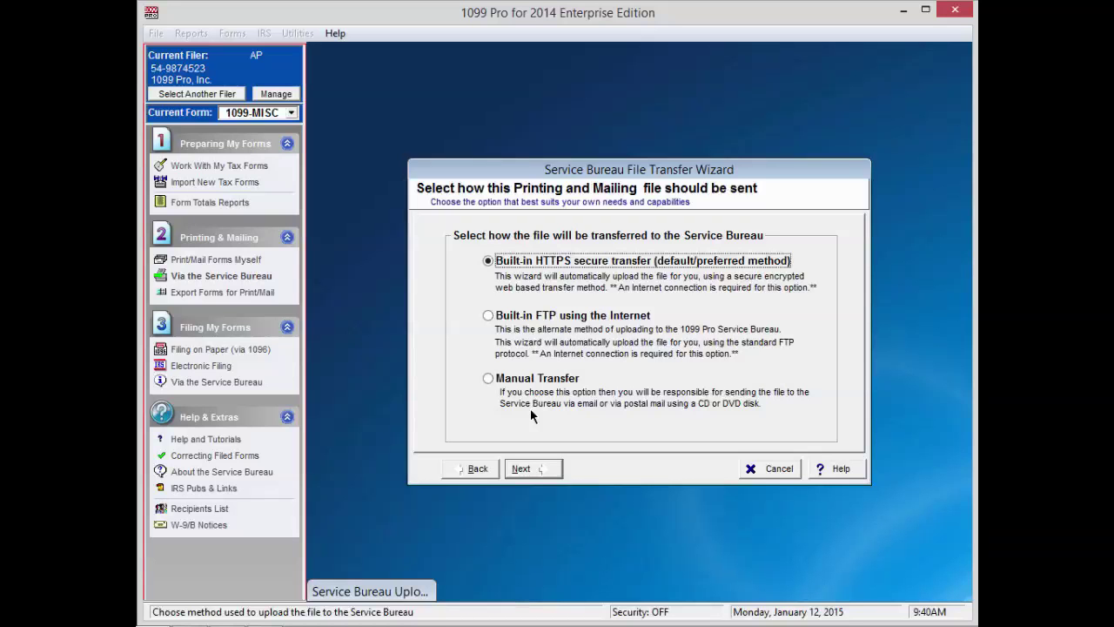
pyautogui.click(525, 474)
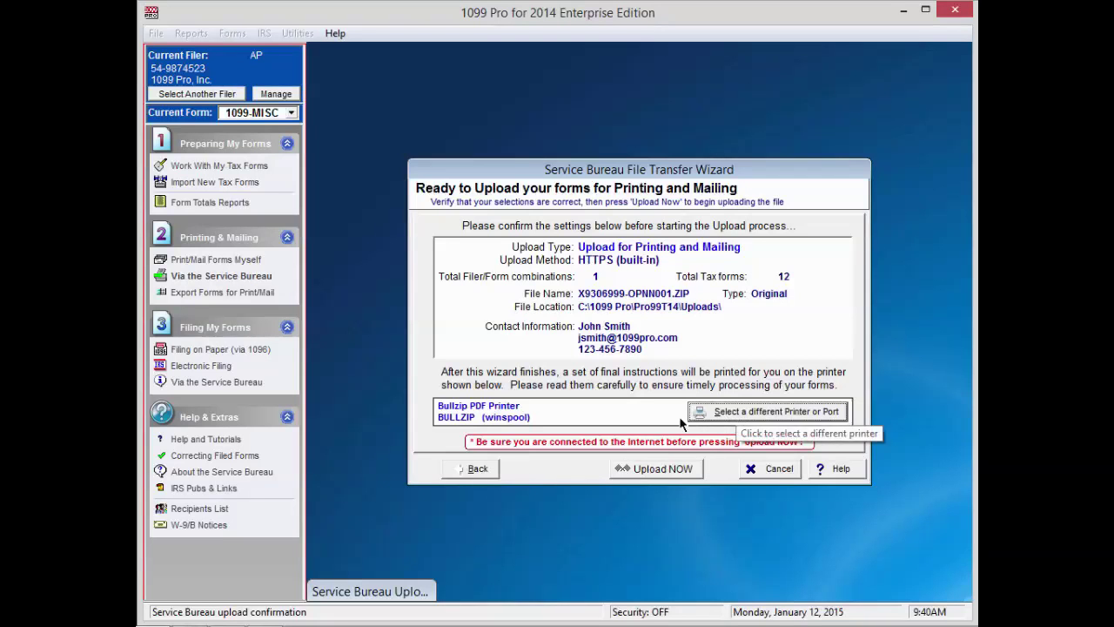
# Upload the 12 1099-MISC forms now and acknowledge the success message.
pyautogui.click(661, 467)
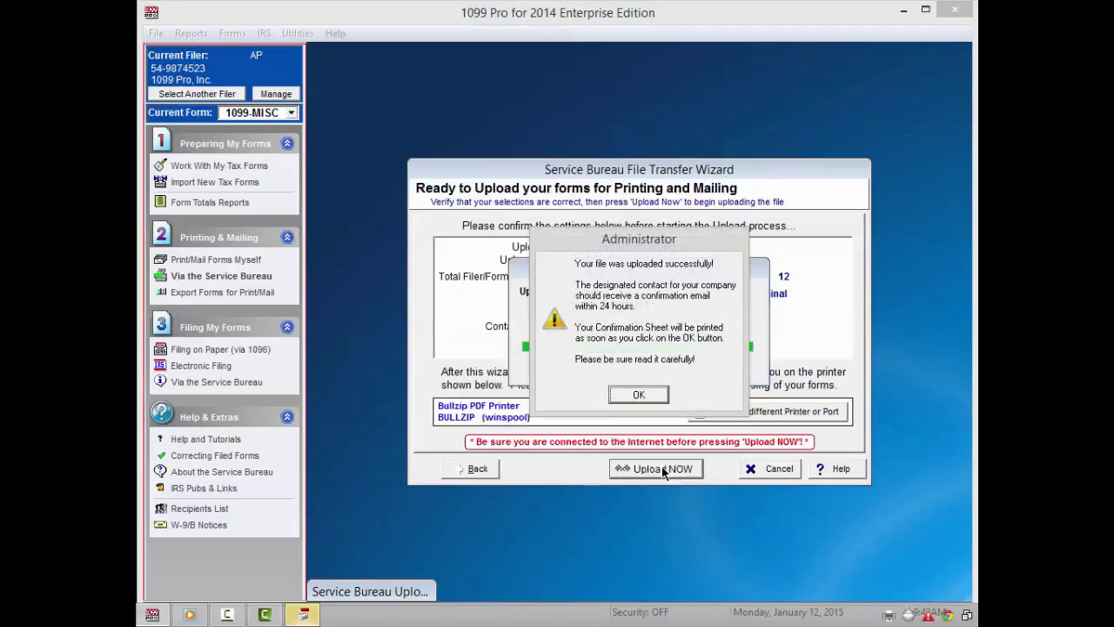
pyautogui.click(639, 395)
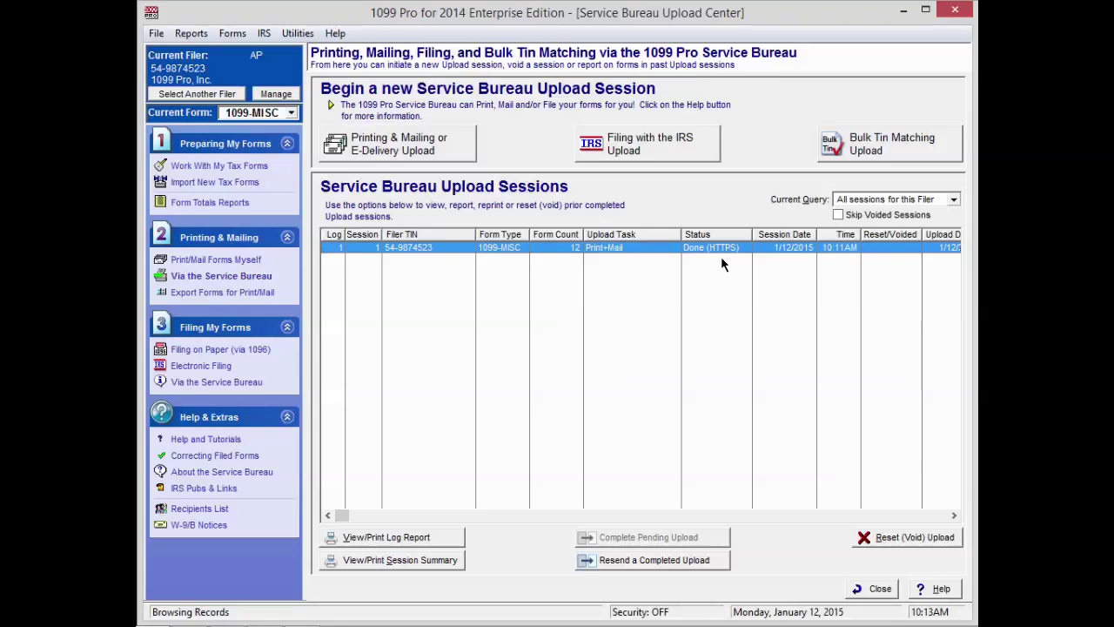
# Bring the Adobe Reader confirmation sheet for session 1 (12 1099-MISC forms) to the front.
pyautogui.click(301, 615)
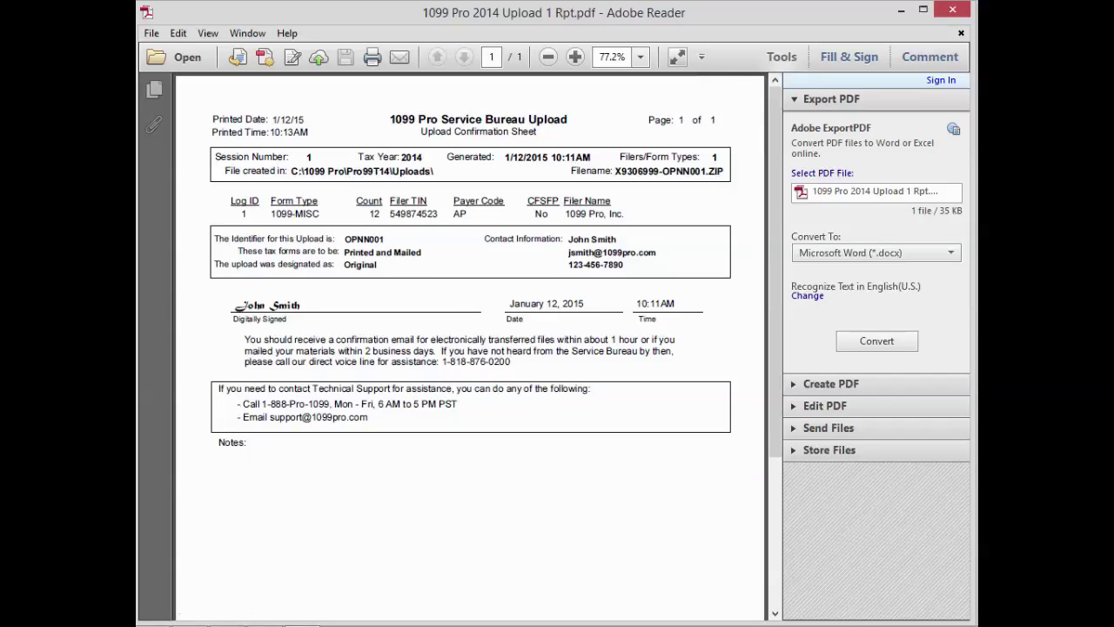
# Close the Adobe Reader upload confirmation sheet to return to the Upload Center.
pyautogui.click(947, 12)
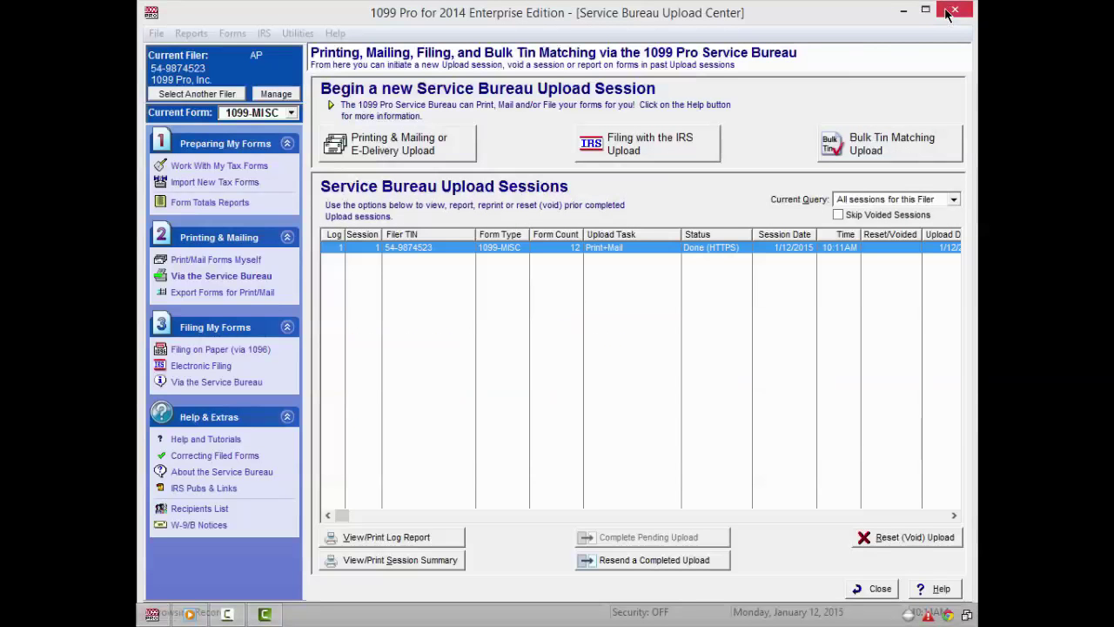